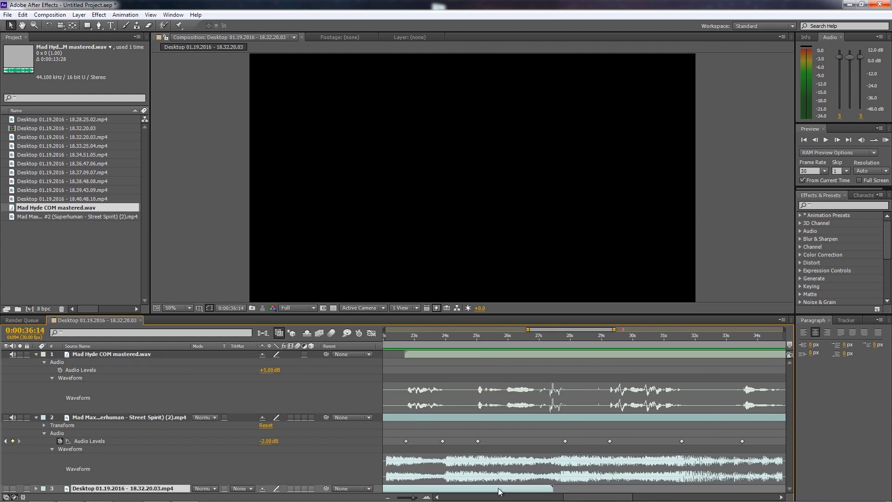
Duck the music's Audio Levels keyframes on layer 2 to about -13 dB and RAM-preview the mix
key(minus)
drag(439, 337, 480, 336)
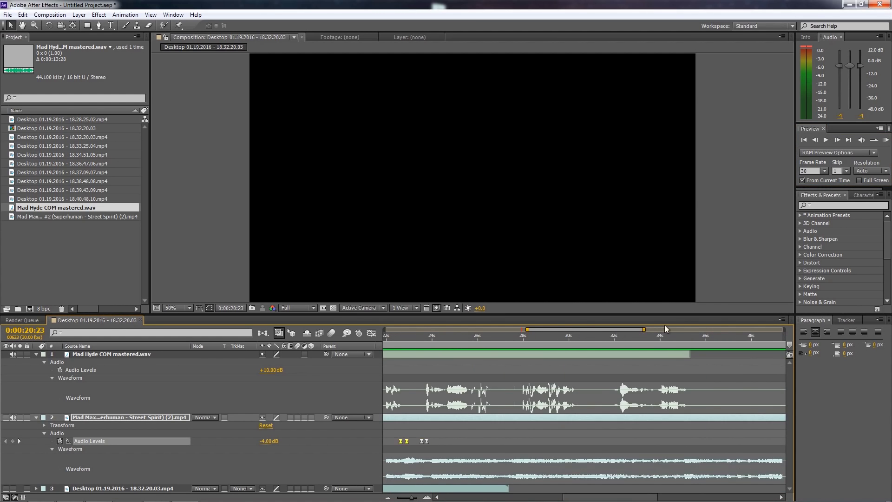
drag(498, 438, 472, 444)
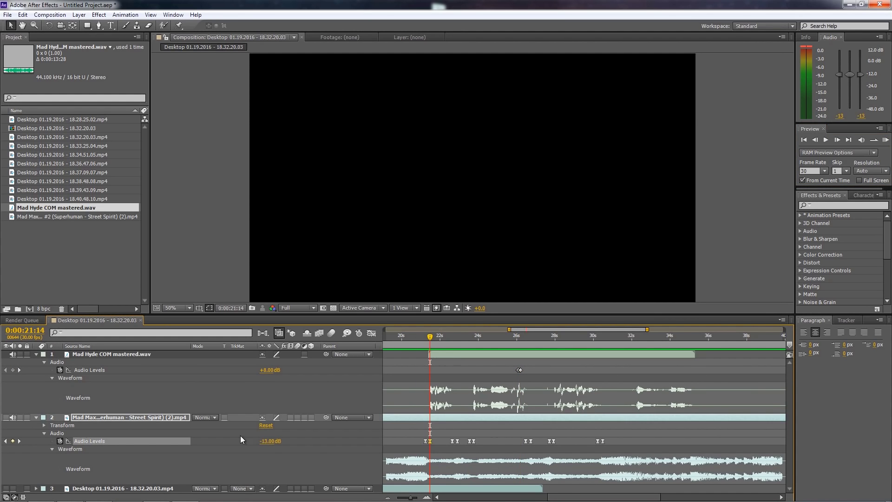
click(19, 442)
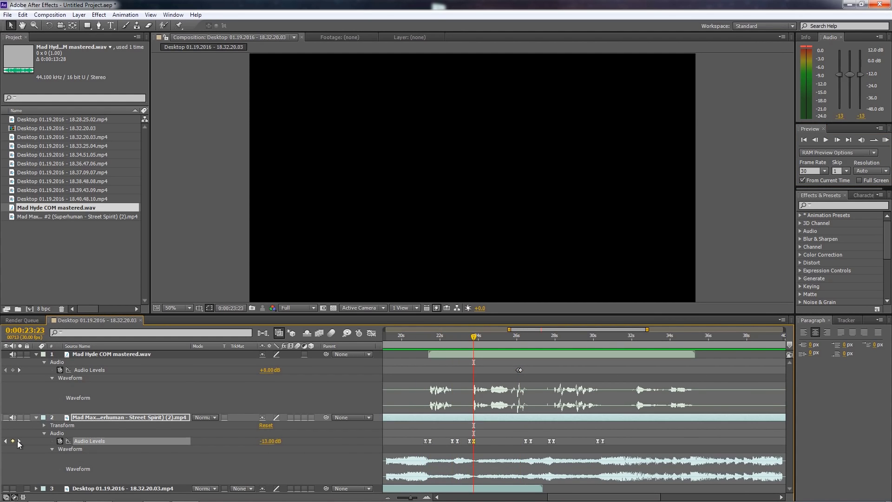
click(403, 335)
click(826, 139)
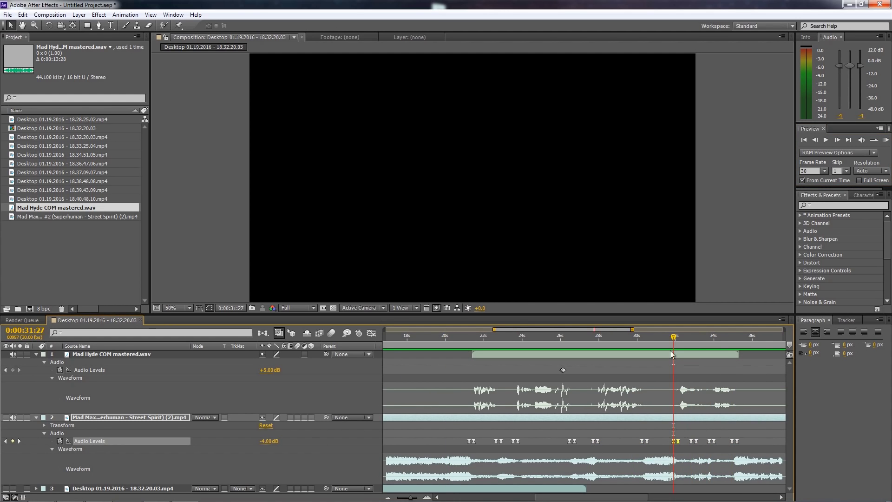
click(827, 140)
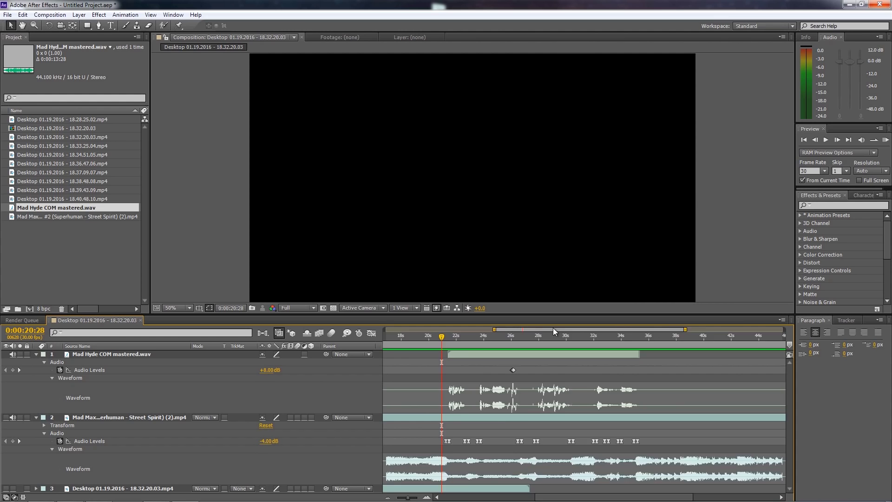
Shift the voice-over layer and its keyframes about 20 seconds later, previewing from about 42 seconds
drag(494, 329, 384, 330)
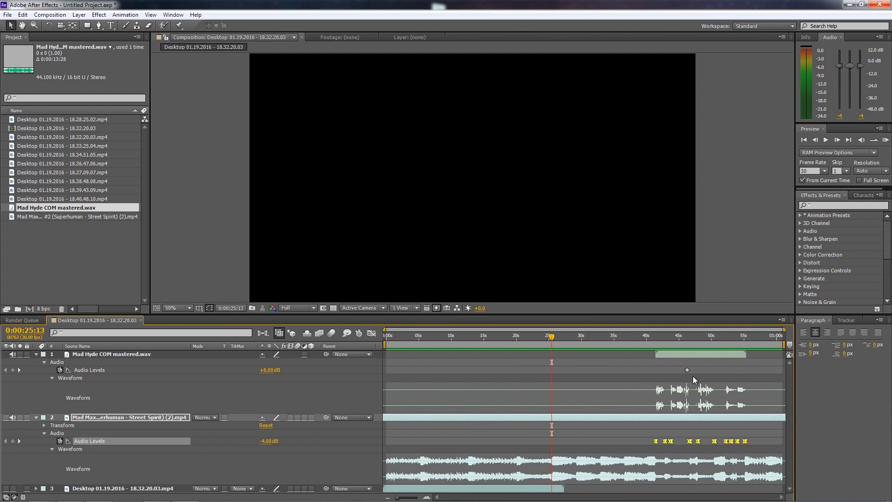
drag(558, 497, 664, 498)
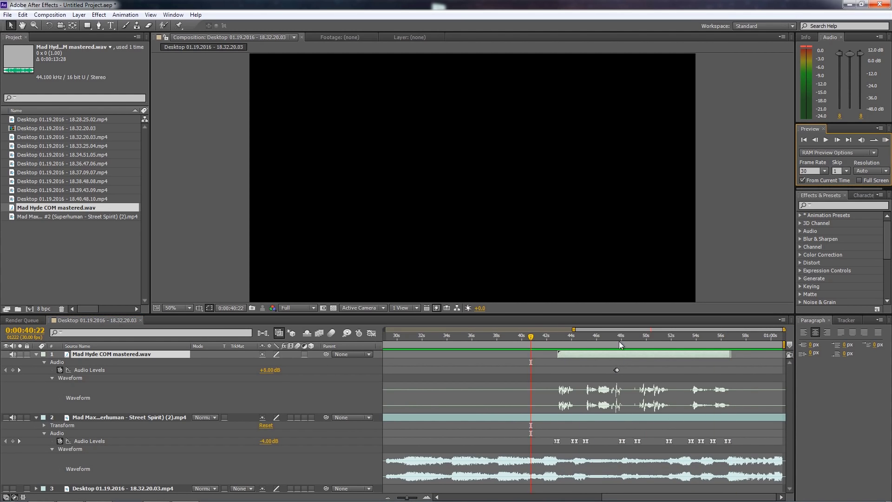
click(617, 370)
click(827, 139)
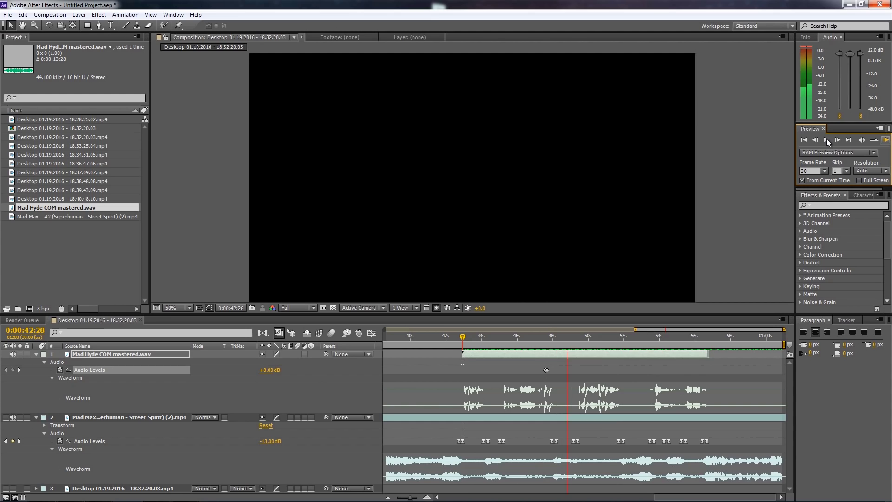
Save as hyde project v1.aep, then duplicate the Mad Max music layer and trim the copy to end near 56.6 s
key(ctrl+s)
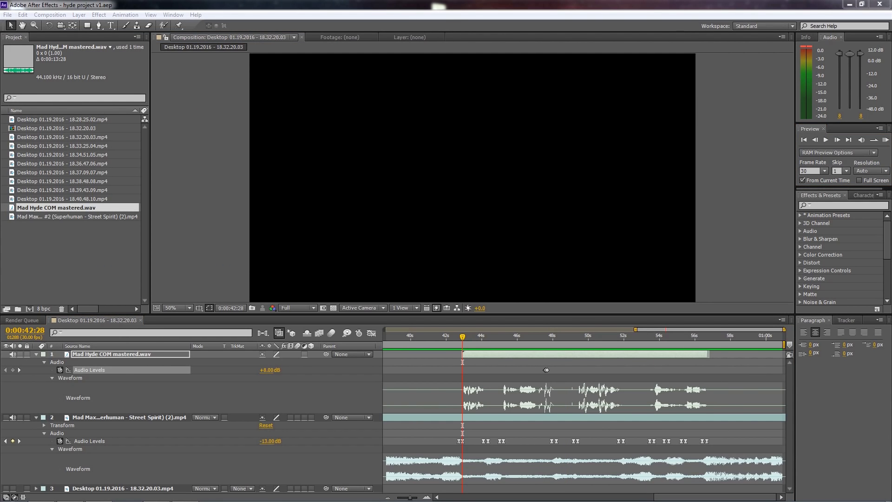
key(ctrl+d)
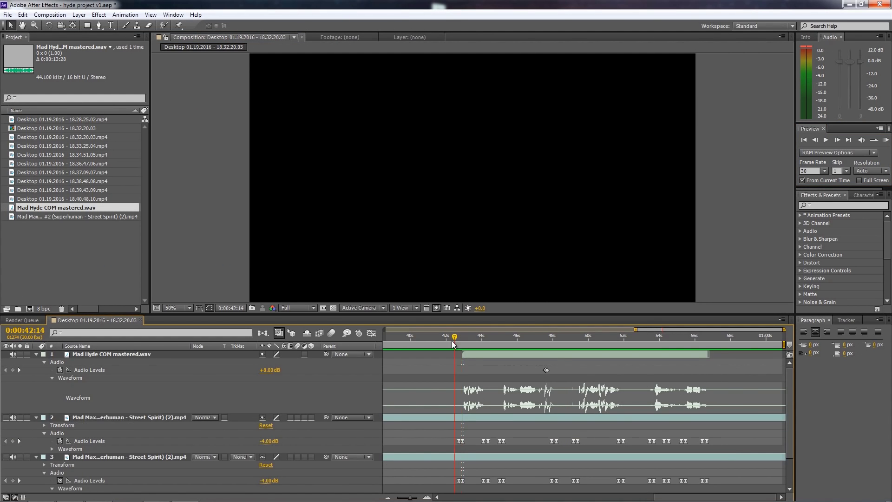
click(423, 418)
click(36, 426)
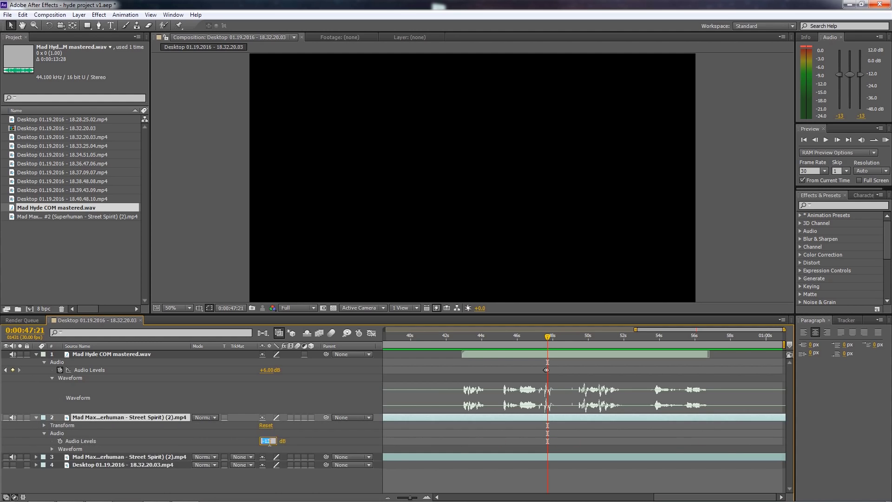
click(36, 417)
click(827, 140)
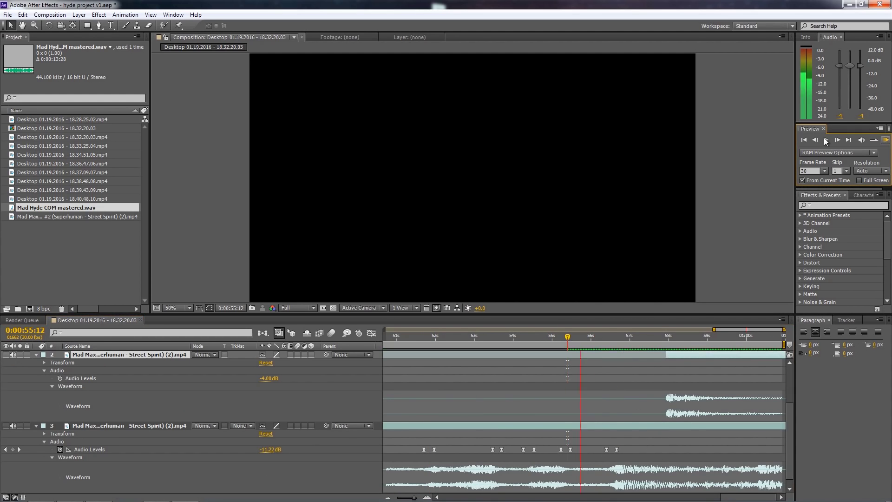
drag(784, 426, 617, 428)
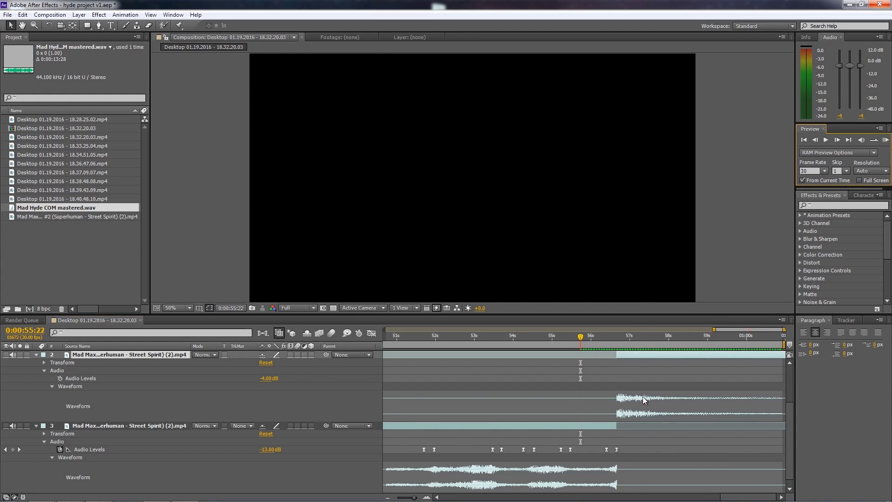
key(equal)
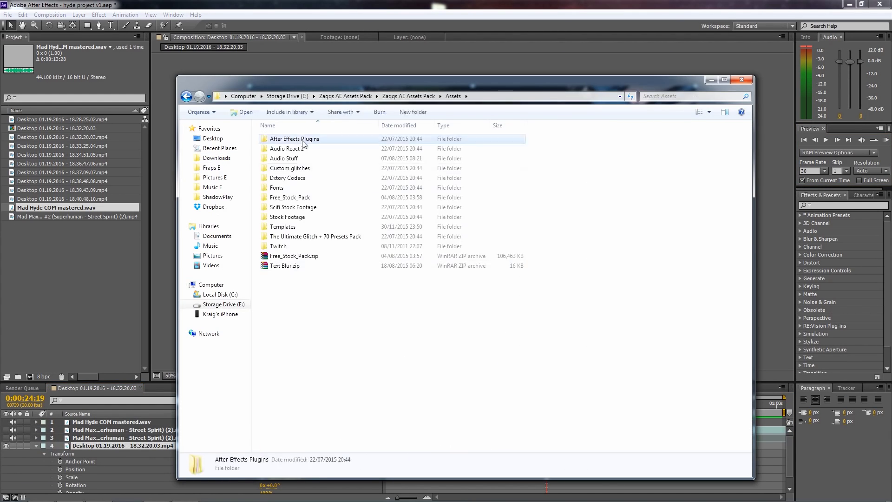
Browse into the After Effects Presets folder and start creating a new folder there
click(309, 285)
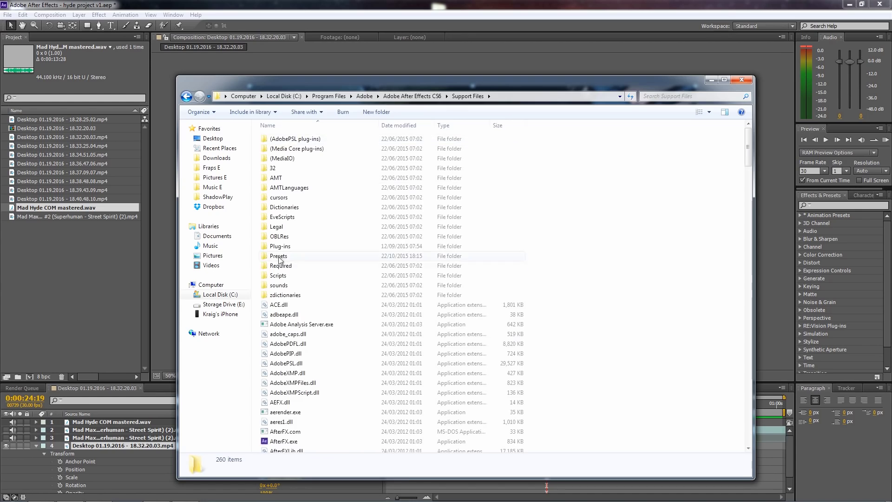
double_click(279, 369)
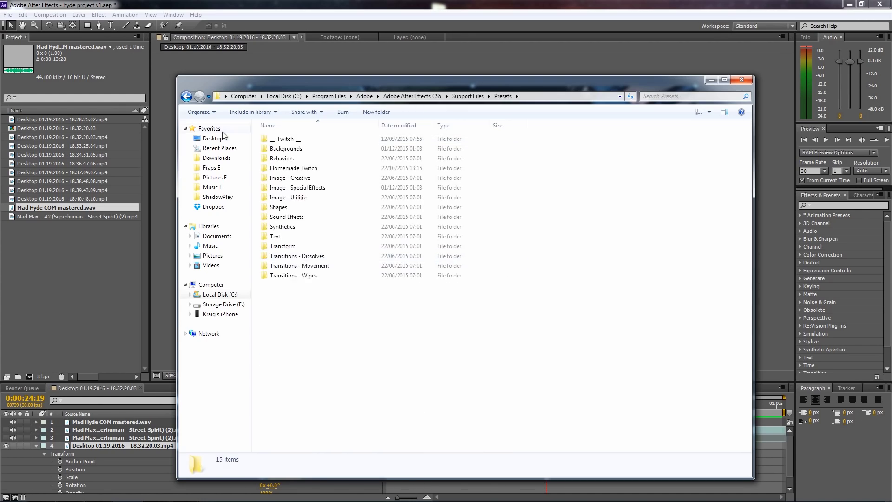
right_click(315, 328)
mouse_move(360, 429)
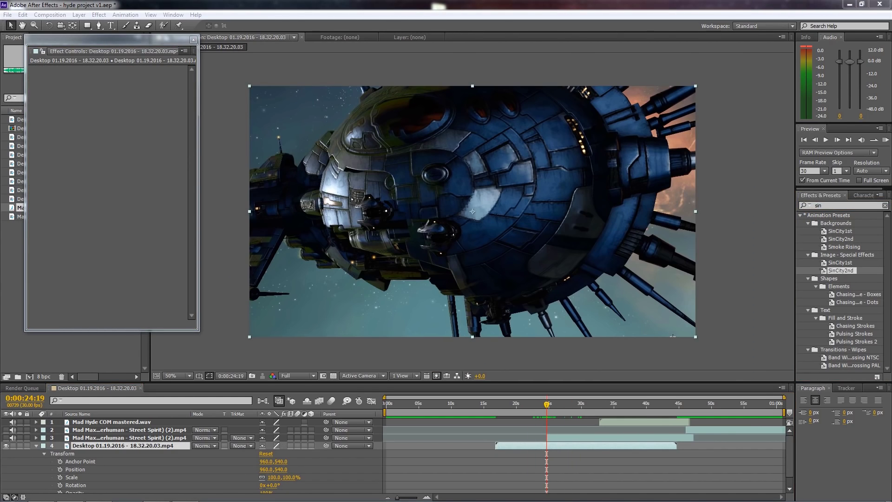
text(clea)
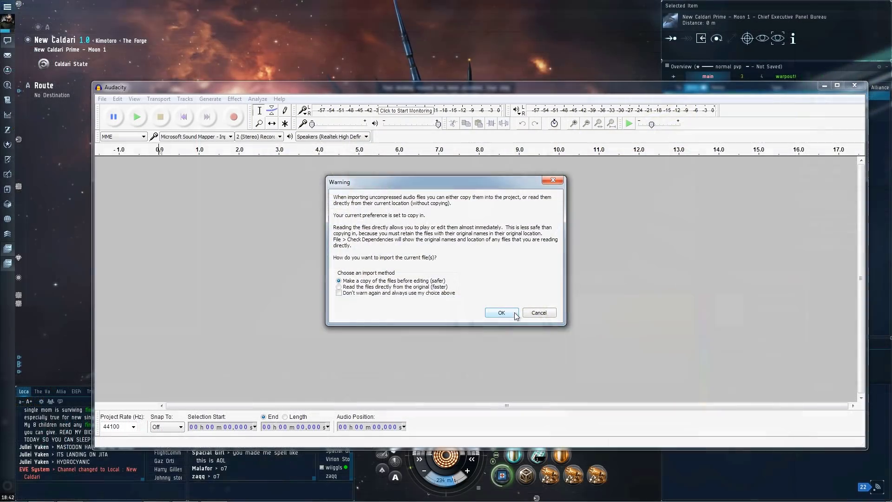
Capture a noise profile from the first 1.6 seconds of background noise
click(506, 315)
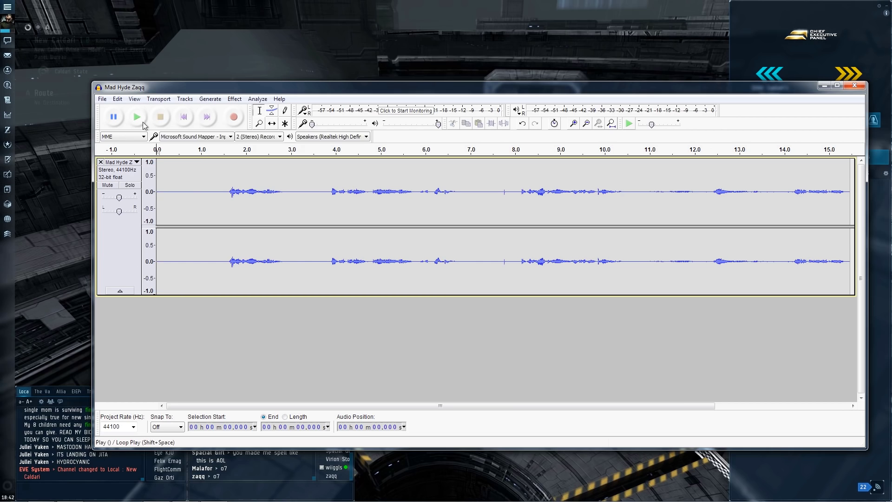
key(space)
drag(228, 193, 157, 193)
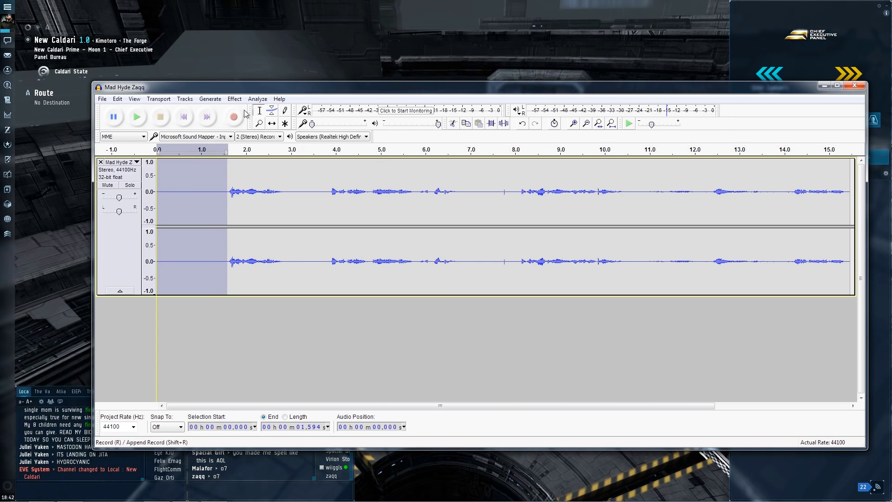
click(235, 99)
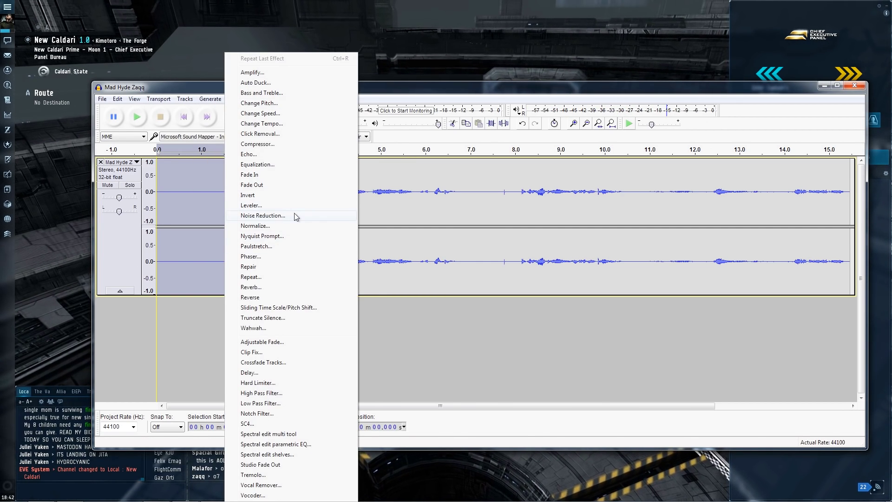
click(295, 215)
click(483, 225)
Apply Noise Reduction across the whole voice track
key(ctrl+a)
click(235, 99)
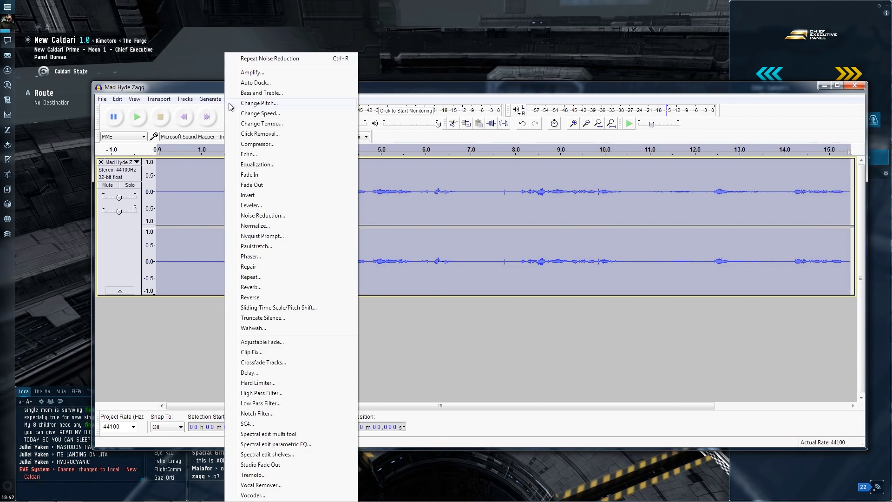
click(295, 215)
click(515, 339)
Delete the first 1.55 seconds of silence from the track
drag(227, 192, 156, 192)
click(117, 99)
click(146, 134)
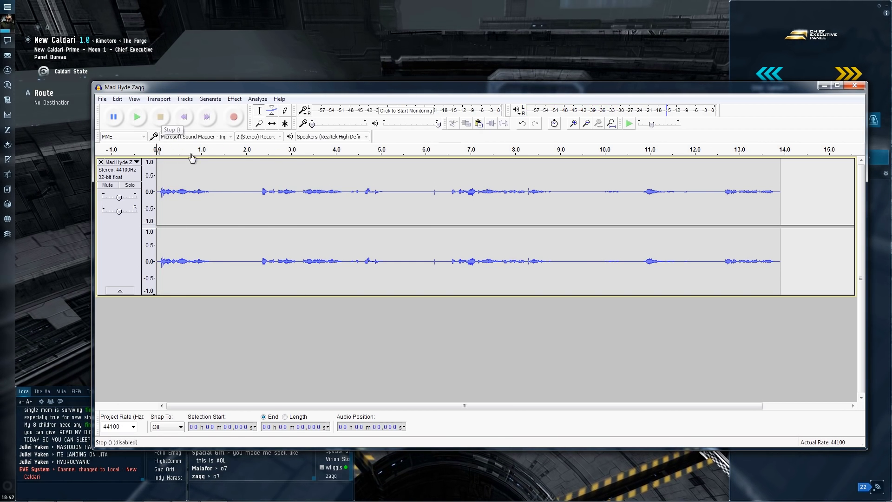
Apply Bass and Treble to the whole voice track with the bass raised to 7.2 dB, then play it back
key(ctrl+a)
click(211, 99)
mouse_move(234, 99)
click(307, 93)
drag(517, 241, 519, 243)
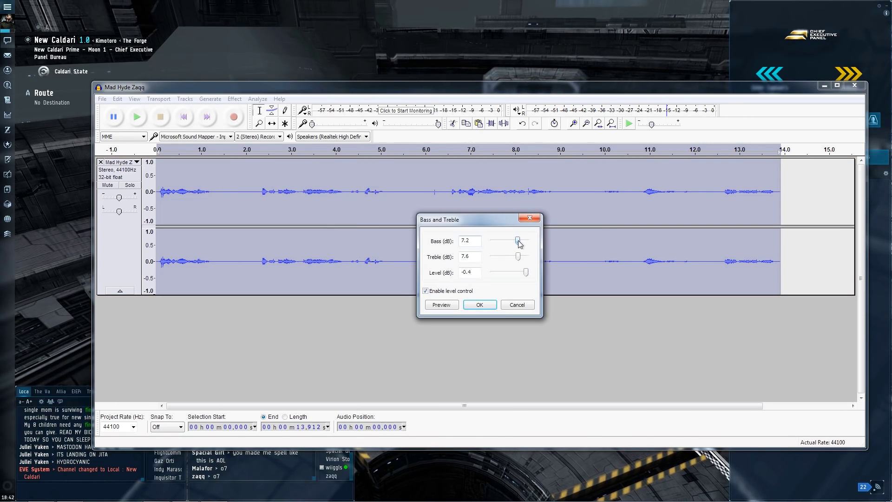
click(479, 305)
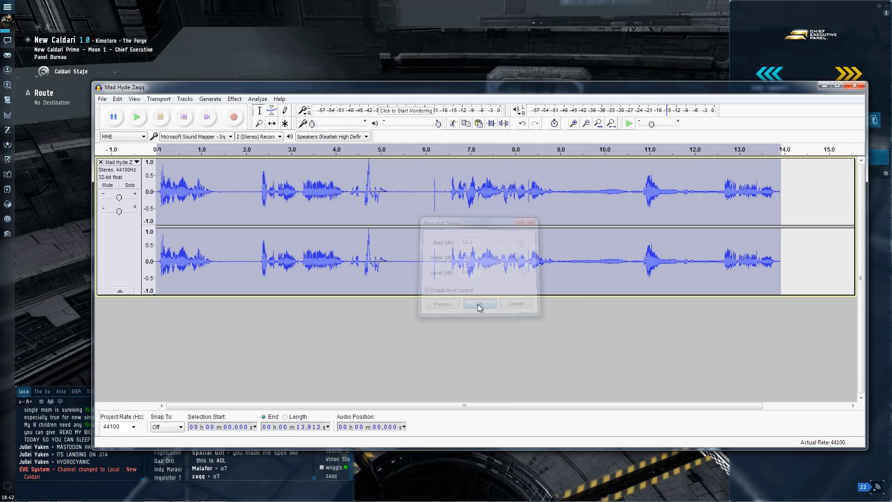
click(142, 120)
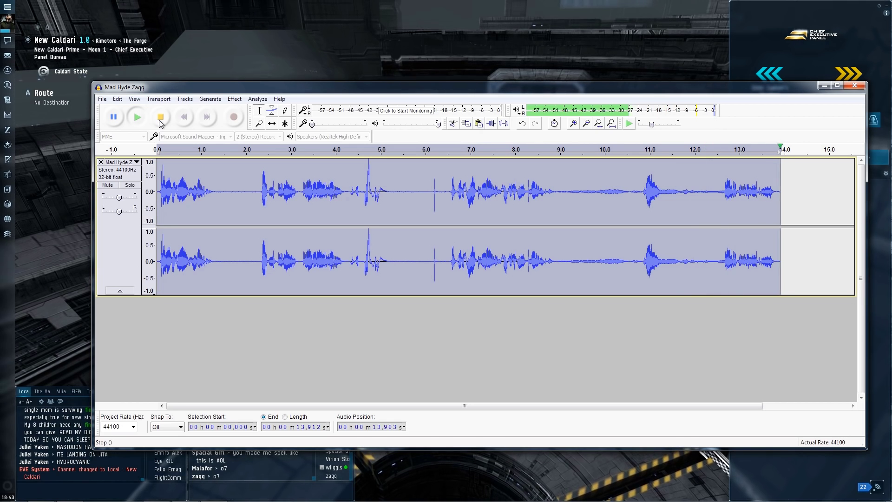
Capture a noise profile from the quiet gap between 1.501 s and 2.153 s
click(226, 190)
key(space)
key(space)
drag(224, 190, 253, 190)
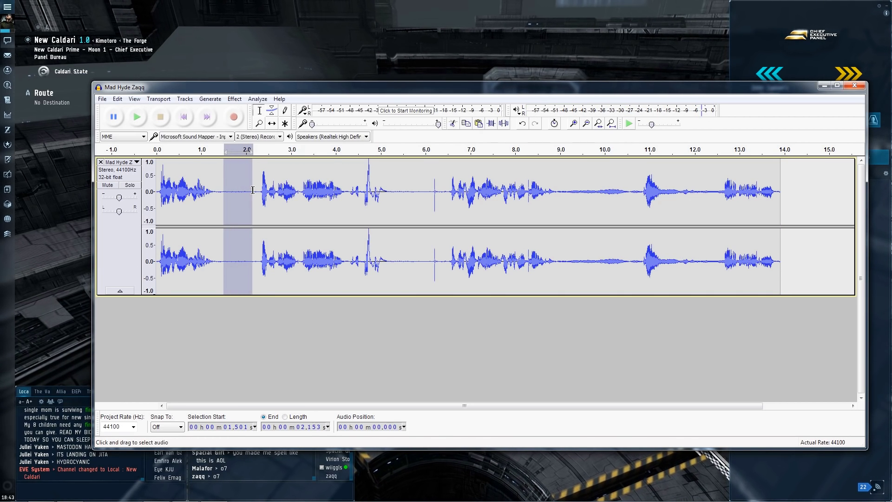
click(235, 99)
click(274, 215)
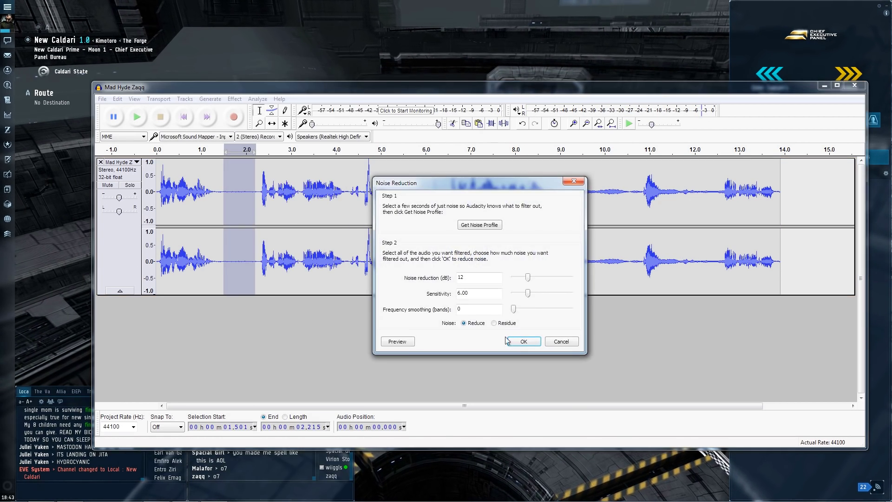
click(484, 232)
Apply Noise Reduction to the whole track and listen to the cleaned voice
key(ctrl+a)
click(235, 99)
click(283, 215)
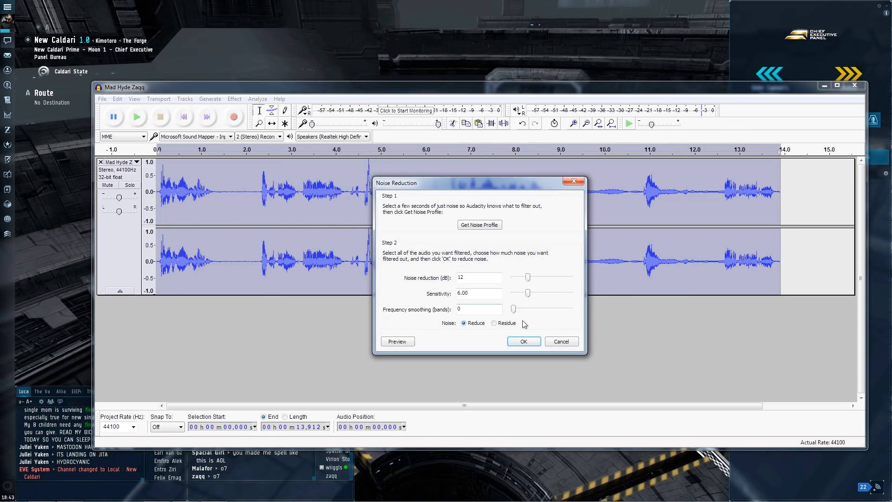
click(514, 339)
click(228, 191)
click(137, 117)
click(159, 118)
Compress the whole voice track with the Compressor effect
key(ctrl+a)
click(235, 99)
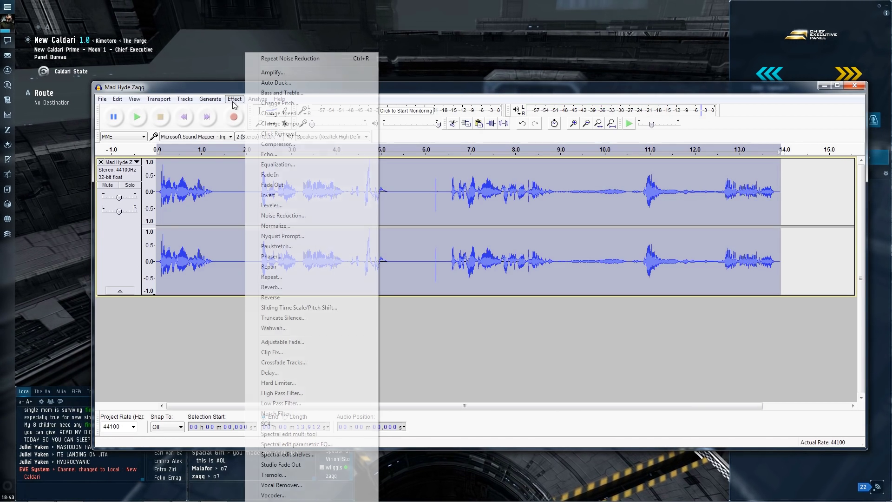
click(288, 150)
key(Return)
Apply Bass and Treble with the bass boost at 8.8 dB and listen to the result
click(235, 99)
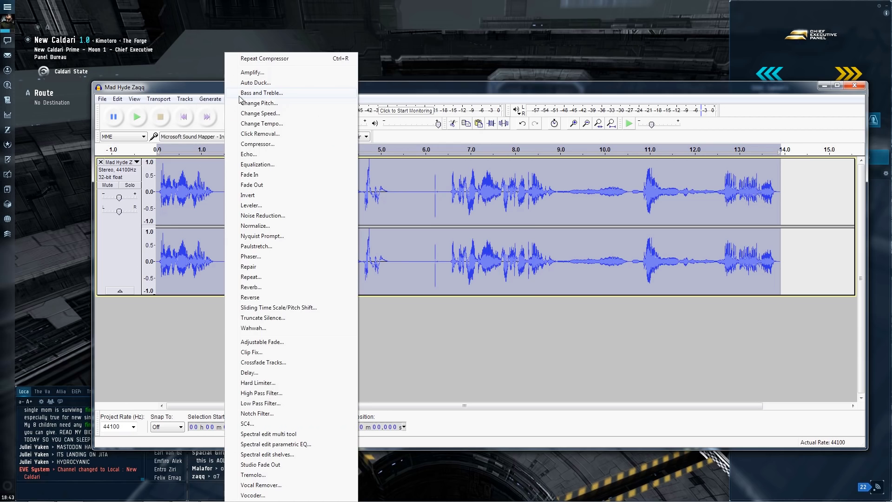
click(260, 92)
drag(523, 240, 519, 240)
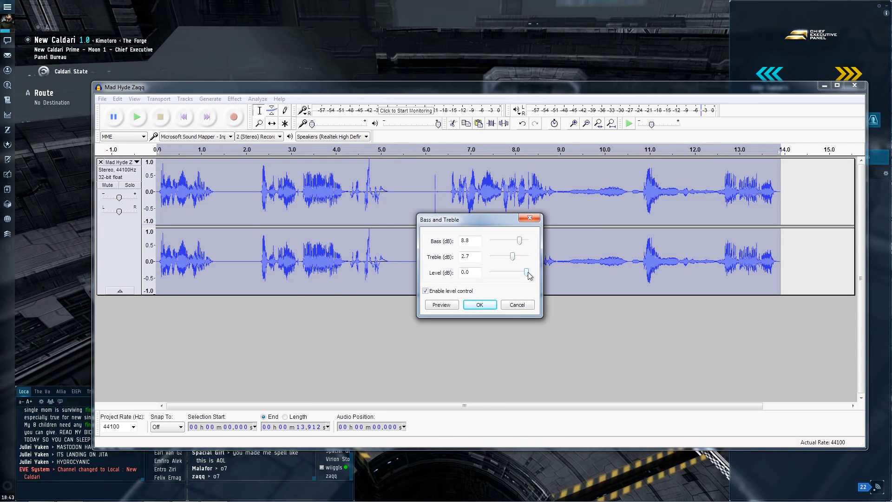
click(479, 304)
click(137, 116)
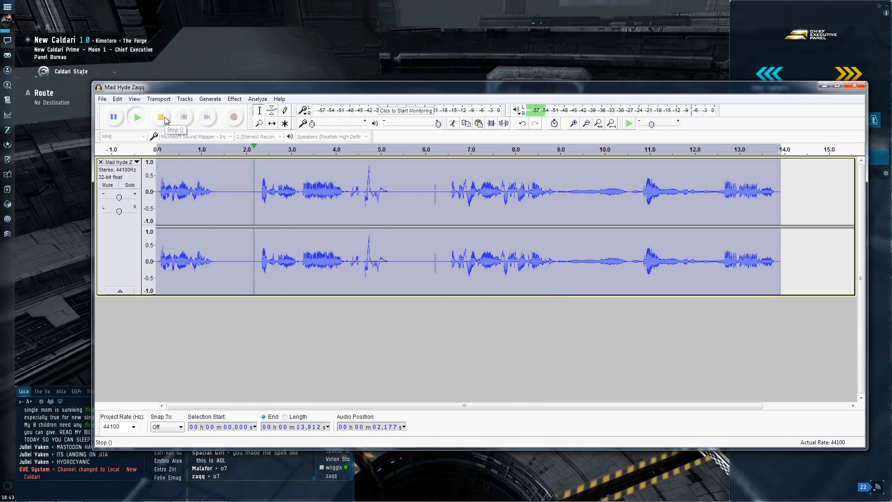
click(165, 120)
Reapply Bass and Treble, review it, then reduce the bass boost to 1.9 dB
click(235, 99)
click(260, 91)
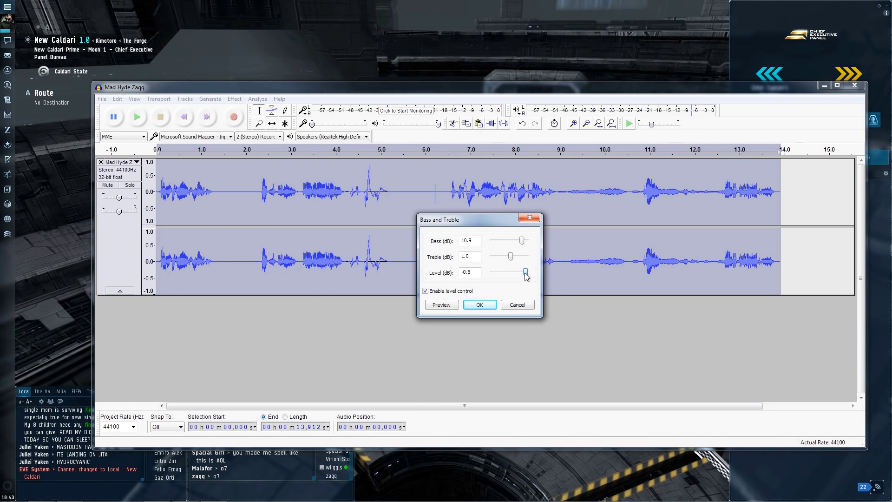
click(480, 305)
click(137, 117)
click(160, 118)
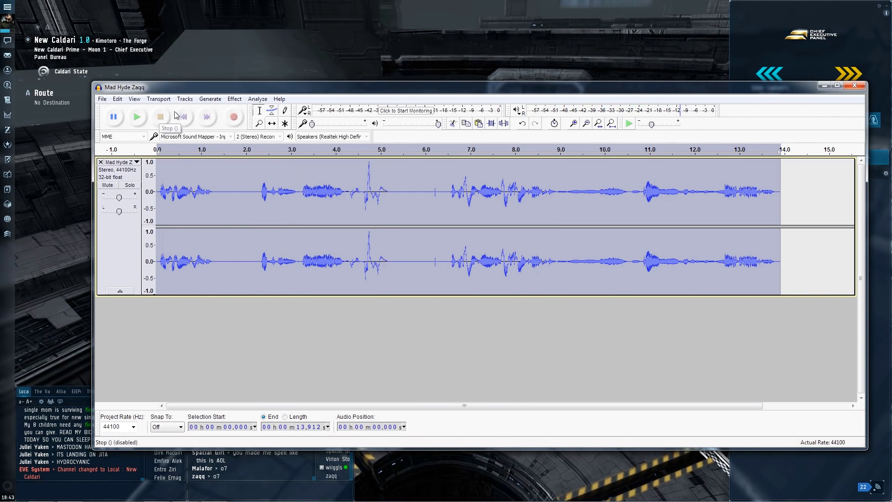
click(235, 99)
click(260, 91)
drag(522, 240, 527, 275)
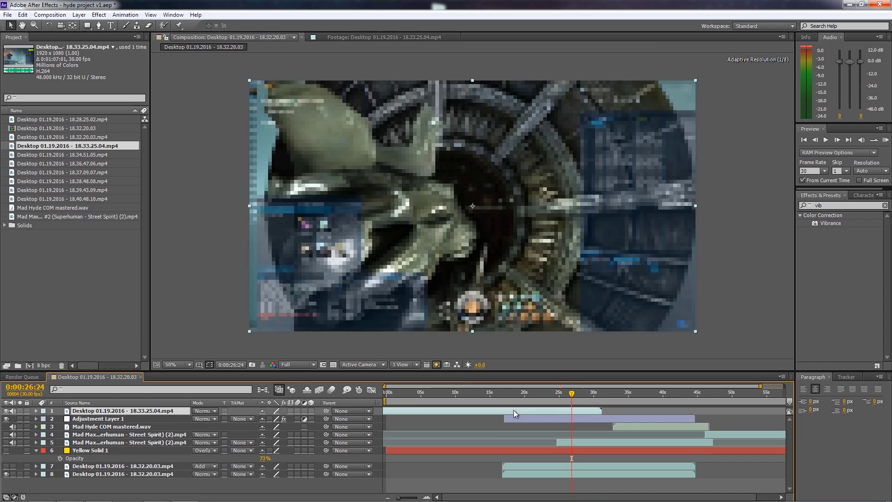
Scrub the composition's time indicator back and then later to review the letterboxed gameplay
click(113, 15)
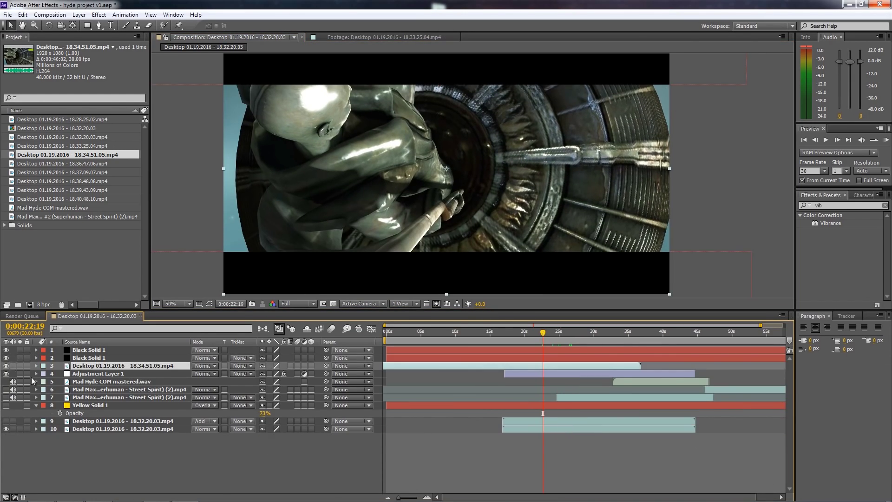
drag(542, 333, 451, 333)
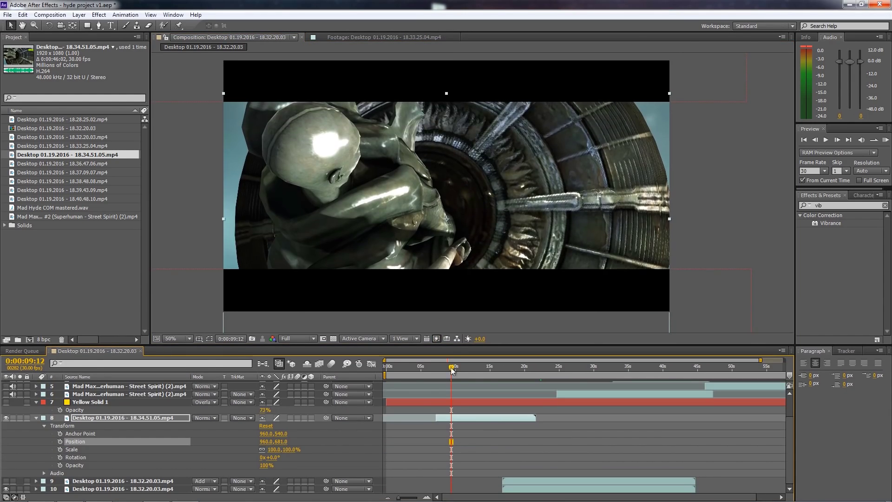
drag(452, 370, 531, 375)
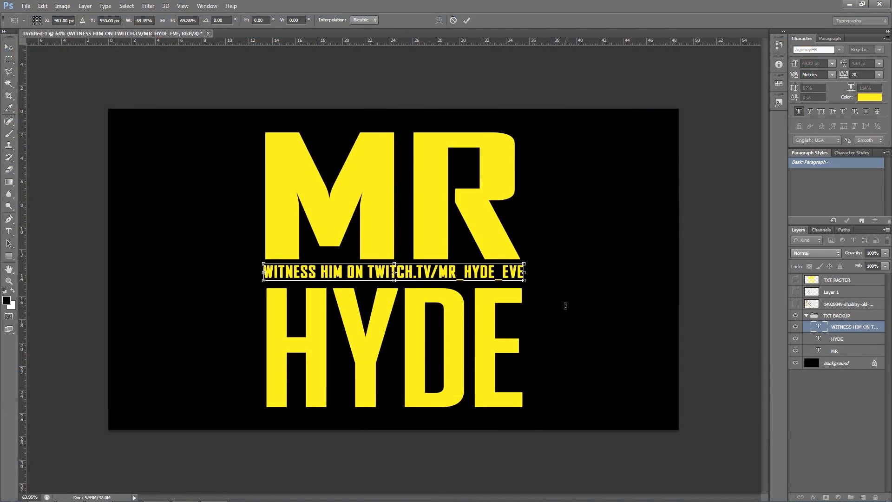
Move the WITNESS tagline up closer to MR and the word HYDE up toward the tagline
scroll(356, 256, up, 3)
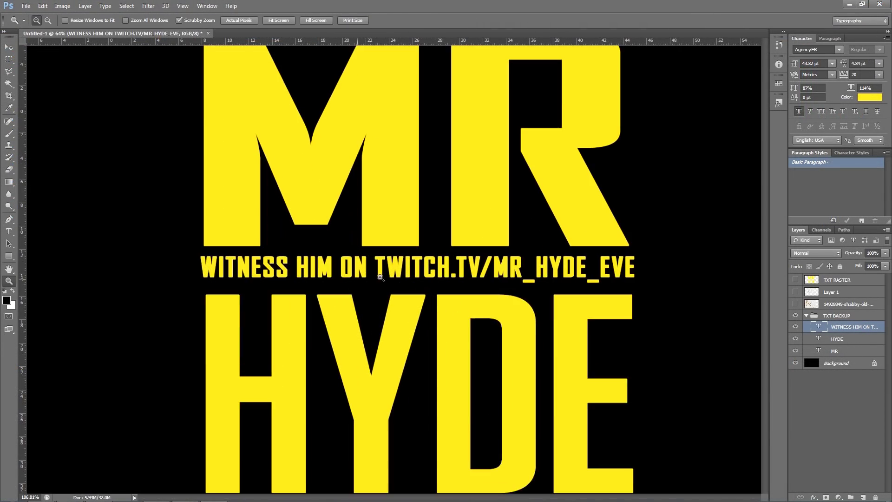
drag(608, 289, 612, 284)
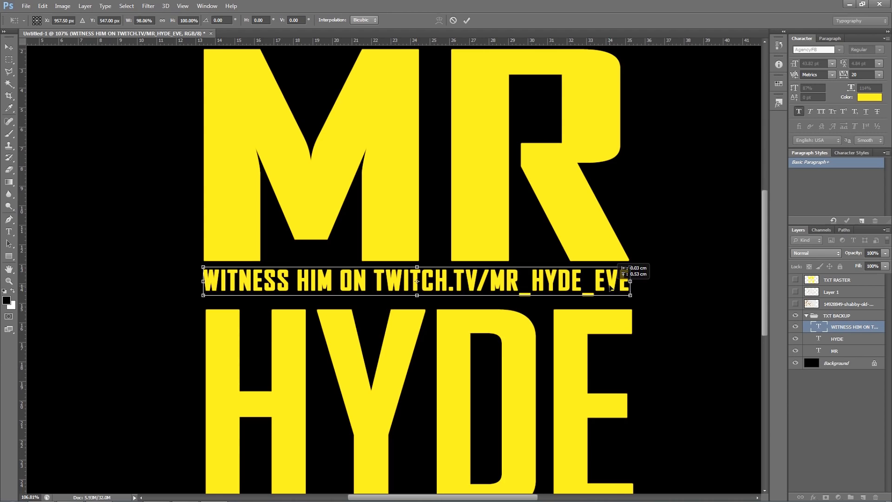
key(Return)
drag(564, 344, 565, 336)
Check the tagline's anti-aliasing setting, leaving it unchanged, and zoom out to the whole title
click(854, 327)
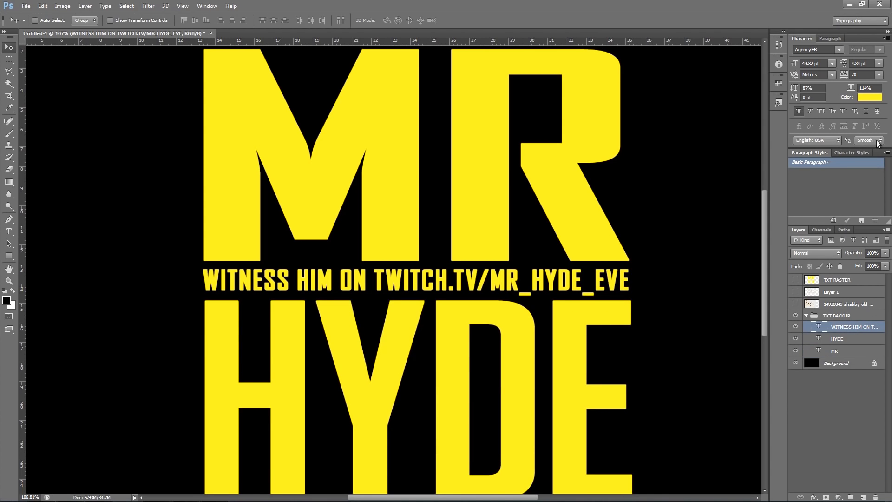
click(868, 139)
click(868, 169)
click(8, 281)
drag(470, 255, 451, 256)
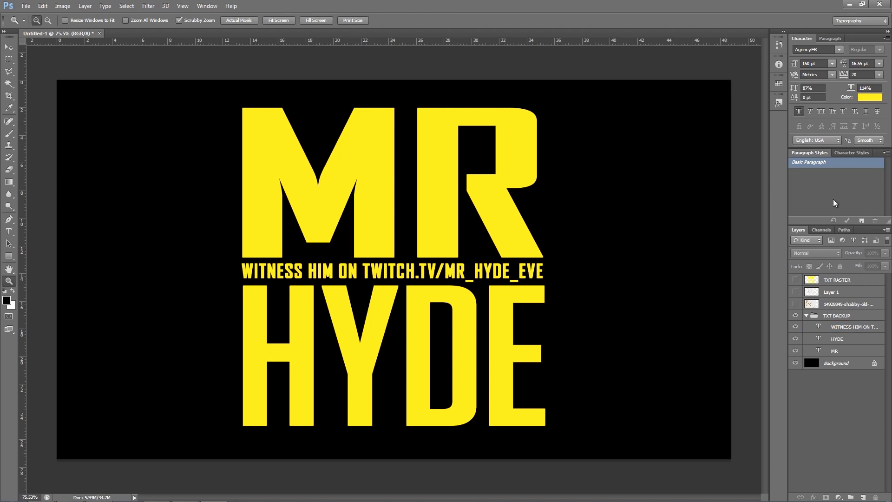
Delete the old TXT RASTER and Layer 1 layers, keeping the TXT BACKUP copy group
click(813, 316)
click(806, 315)
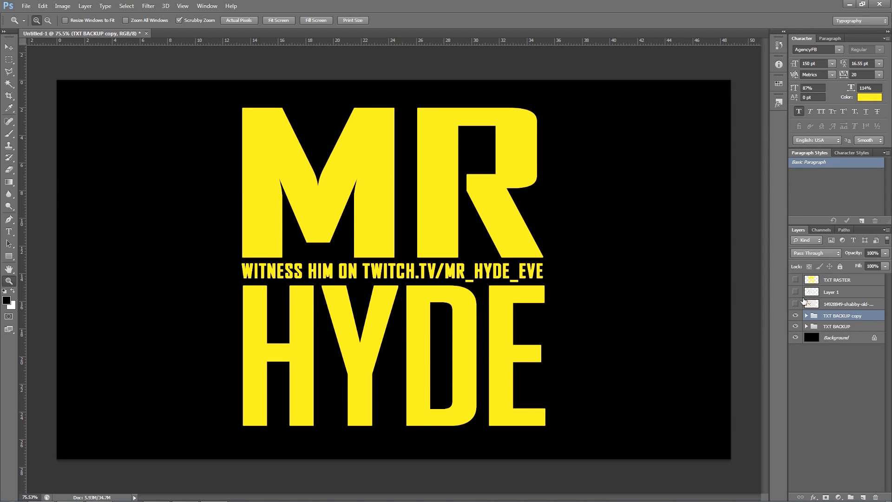
click(804, 292)
shift+click(805, 280)
key(Delete)
click(814, 293)
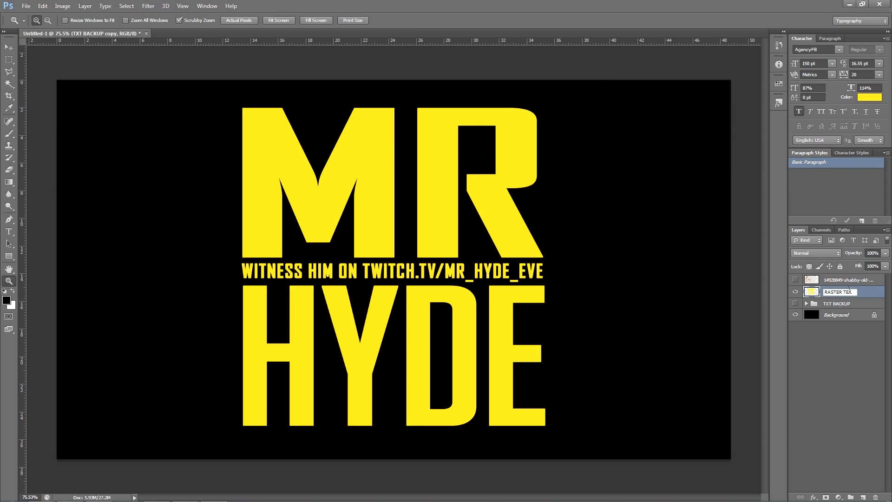
Copy the shabby paint texture into the lettering selection and blend it with Multiply
ctrl+click(811, 292)
click(795, 279)
click(837, 279)
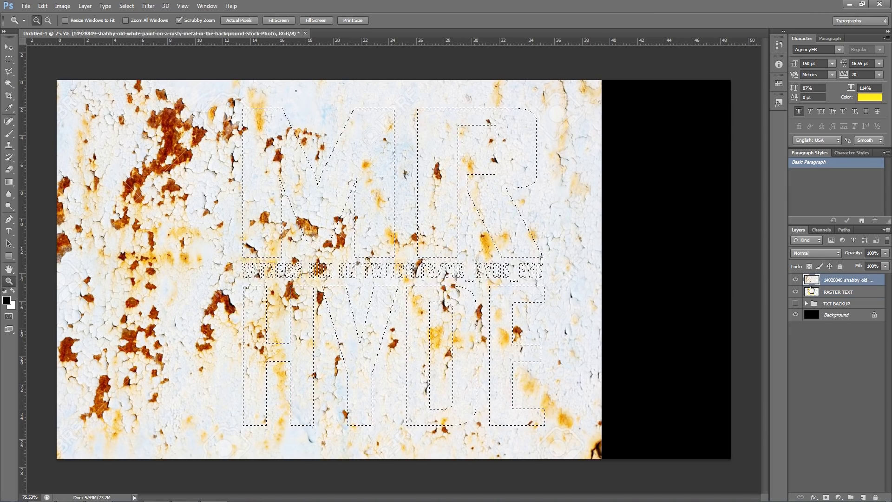
key(ctrl+j)
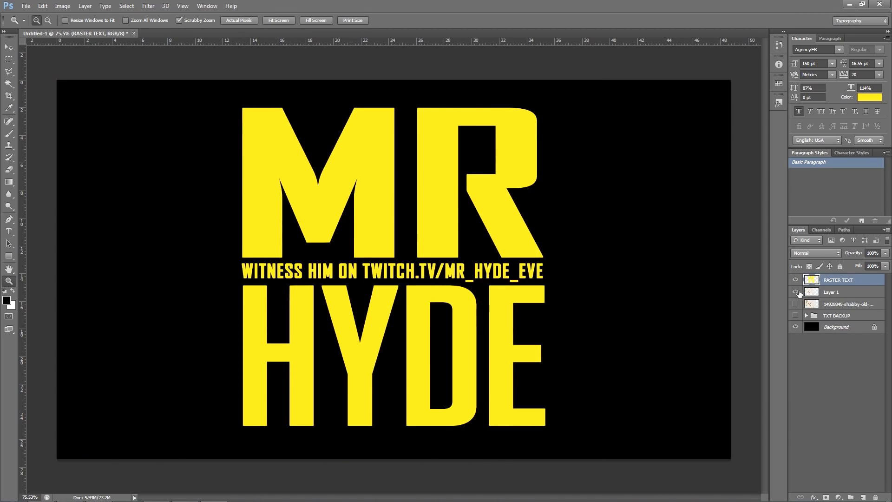
click(815, 253)
click(816, 336)
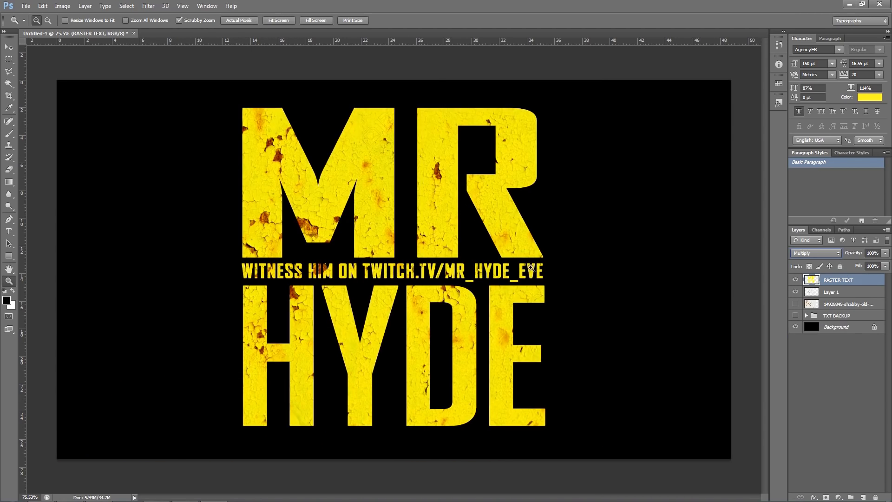
Clone-stamp over the brown stain in the word HIM on Layer 1
drag(325, 271, 441, 271)
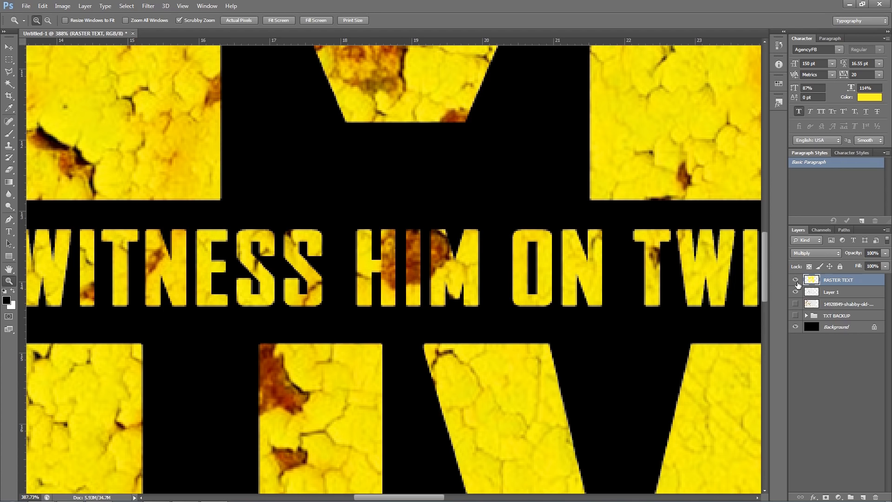
click(832, 292)
key(s)
right_click(467, 277)
key(Escape)
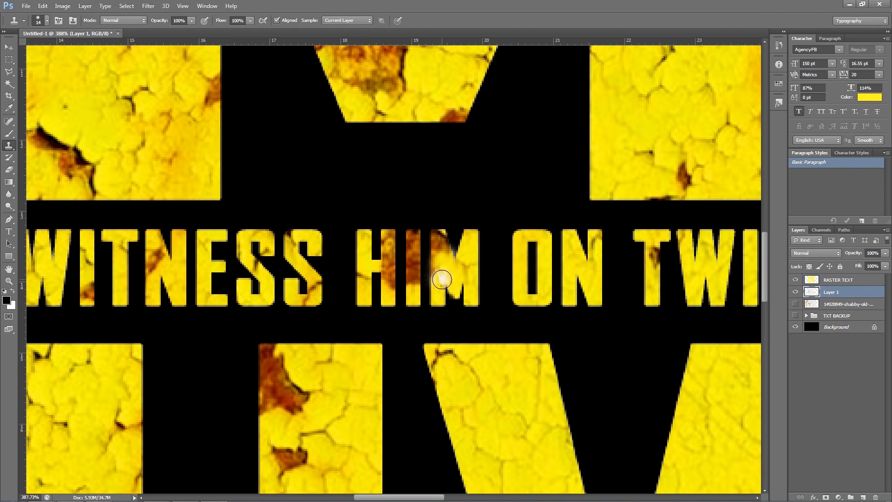
drag(442, 279, 415, 276)
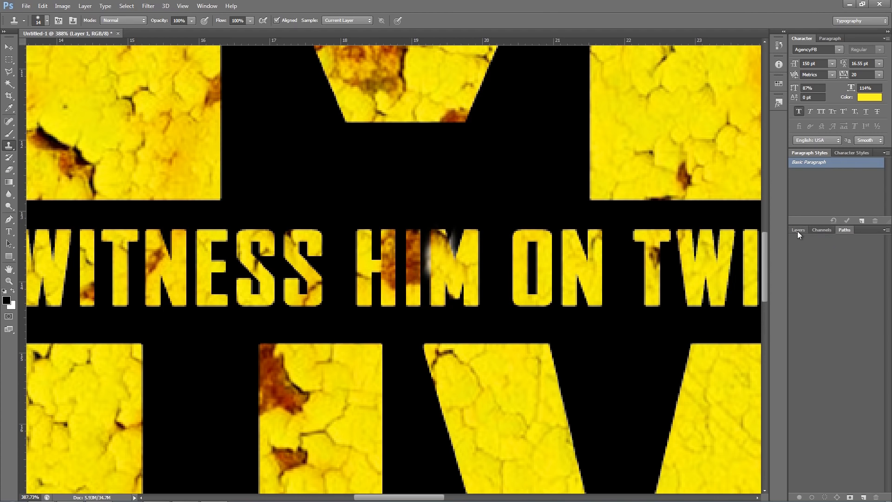
click(844, 229)
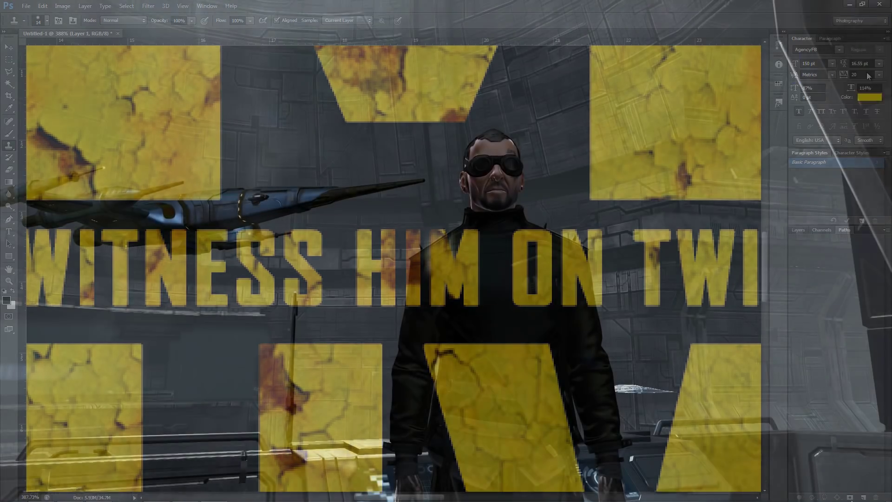